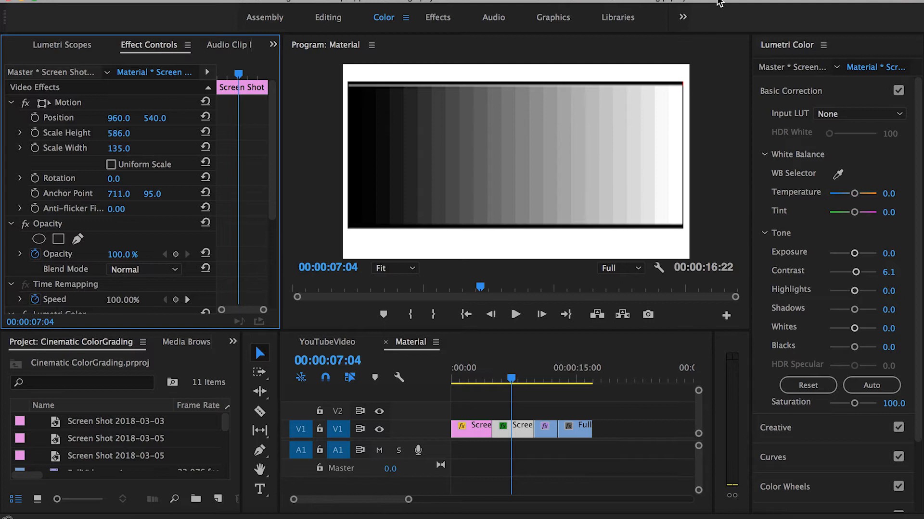
- Display the Lumetri Scopes for the grayscale step clip
click(274, 45)
click(304, 79)
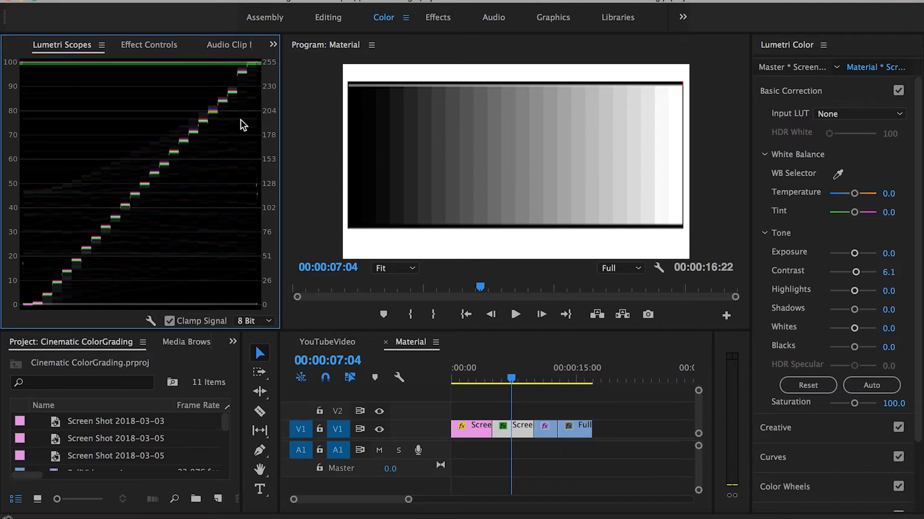
click(414, 1)
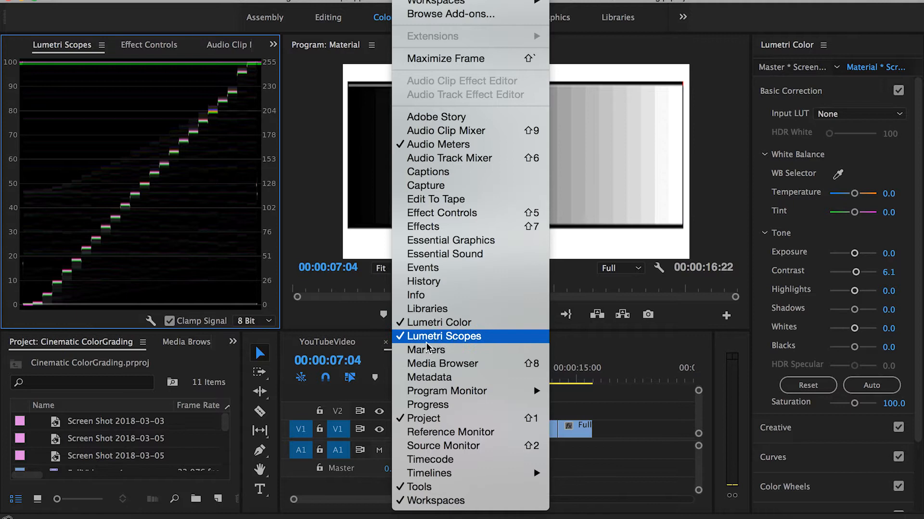
click(667, 287)
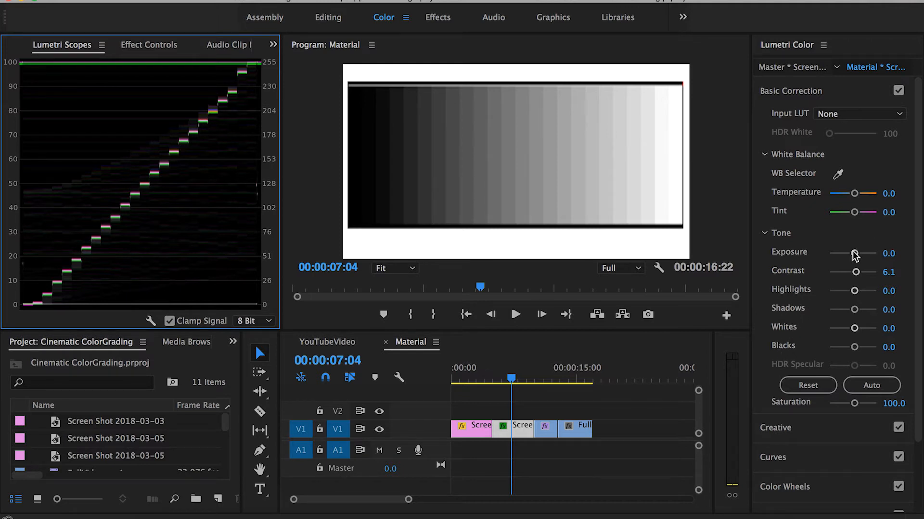
- Try the grayscale clip's exposure at 5.0 and settle it at 1.4
drag(854, 255, 879, 253)
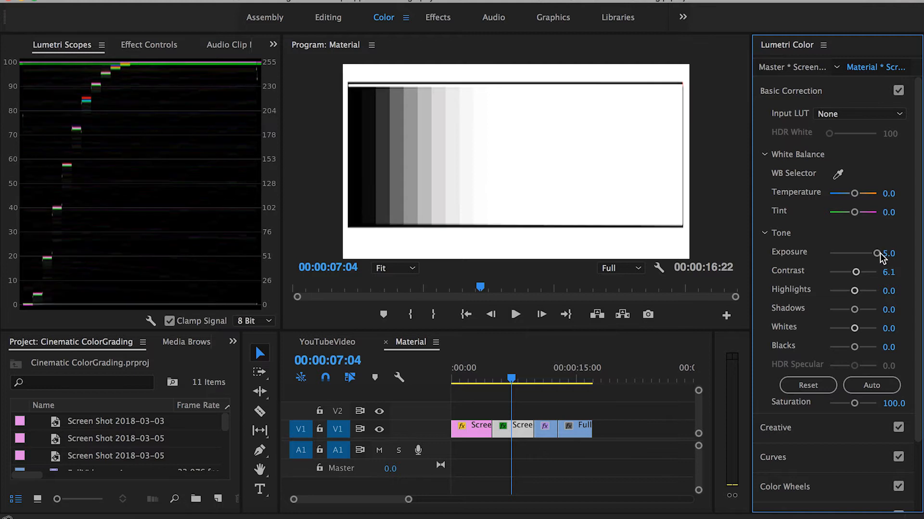
click(858, 253)
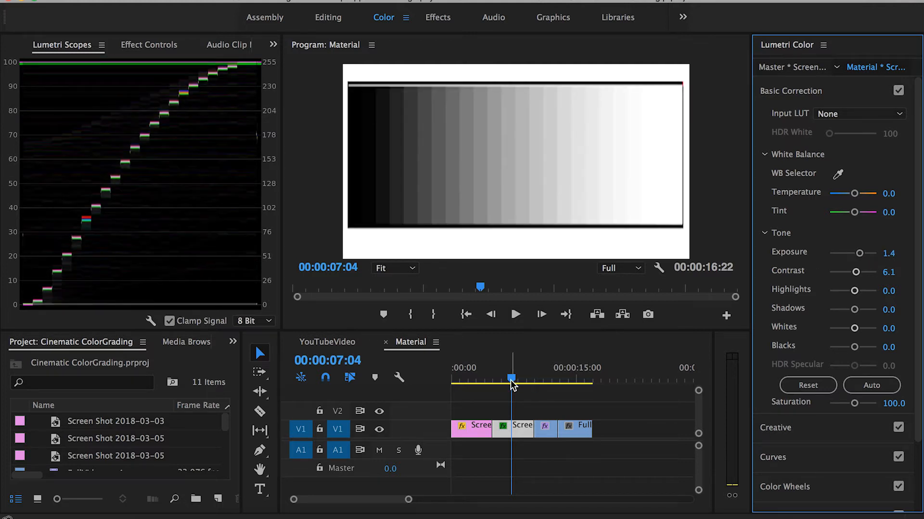
- Move the playhead to the wheat-field clip at 00:00:11:01 and try its exposure at 5.0 and at -0.2
click(544, 378)
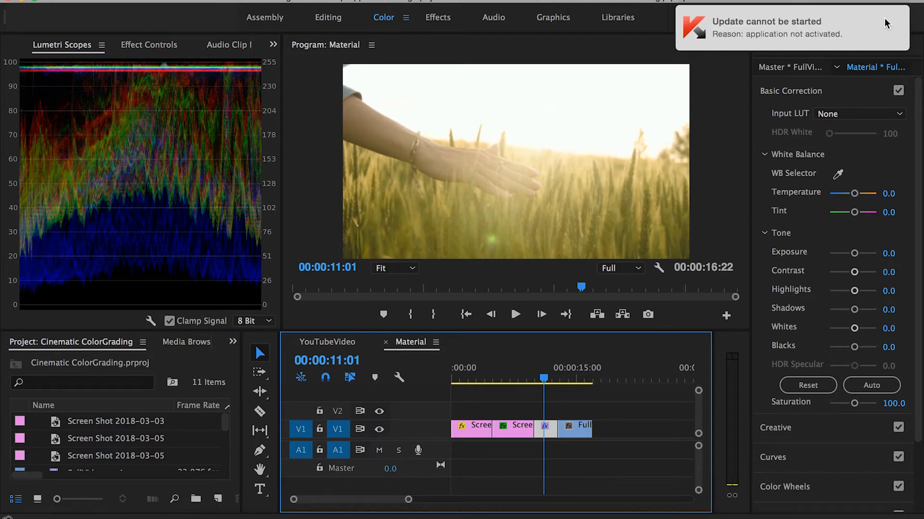
click(901, 10)
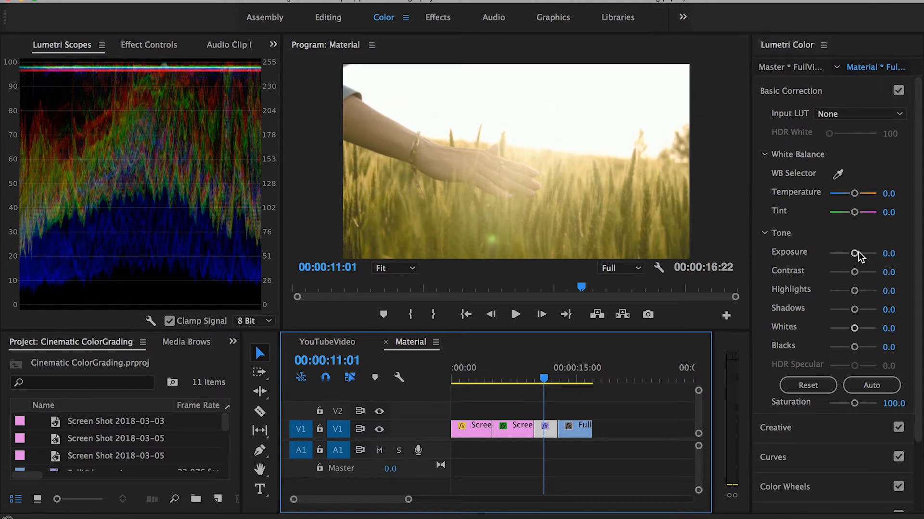
drag(858, 252, 891, 251)
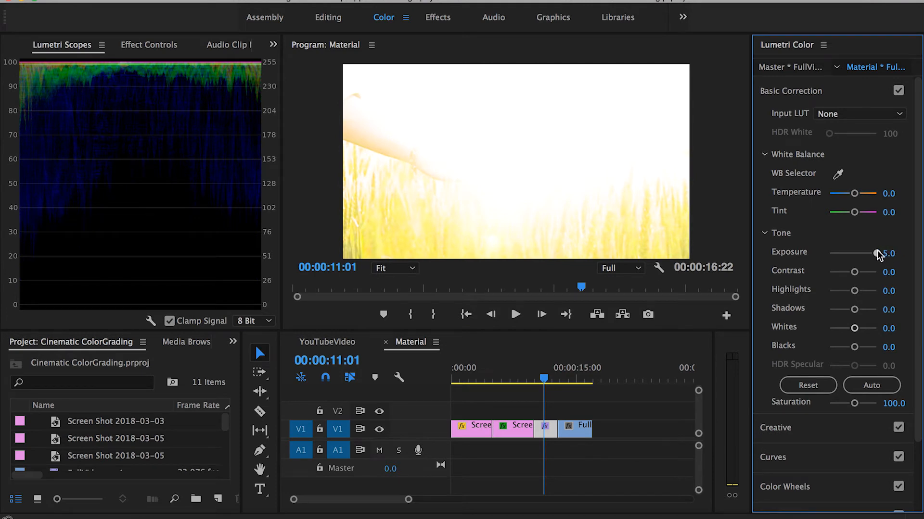
drag(877, 255, 852, 259)
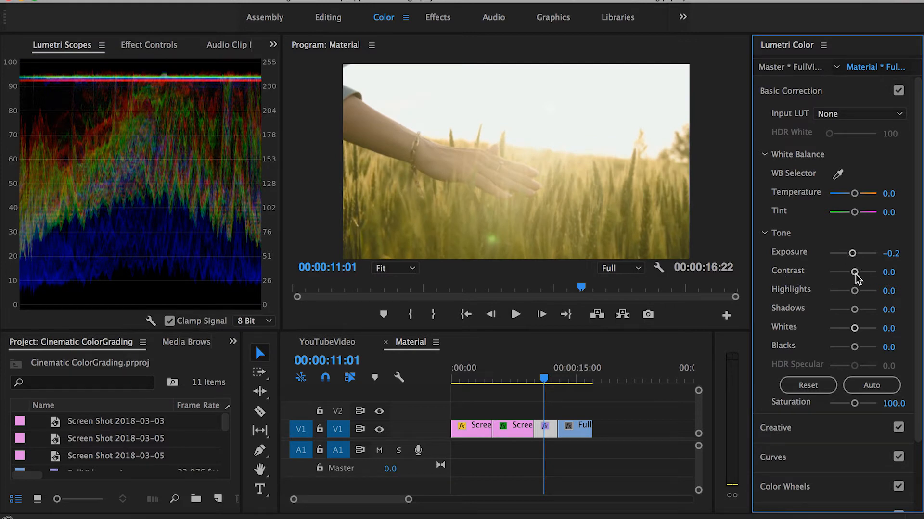
- Try the wheat-field clip's contrast at 100.0 and at -75.8 to compare the extremes
drag(852, 273, 861, 272)
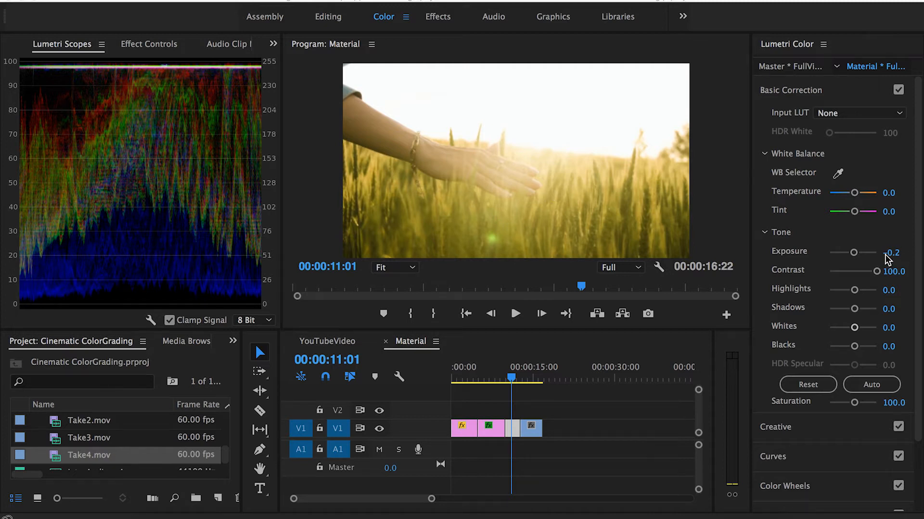
click(876, 272)
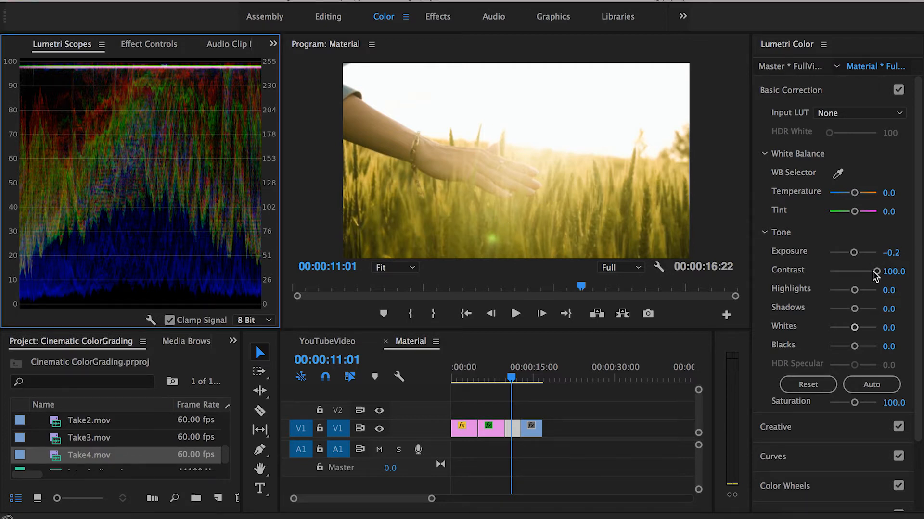
drag(876, 272, 835, 271)
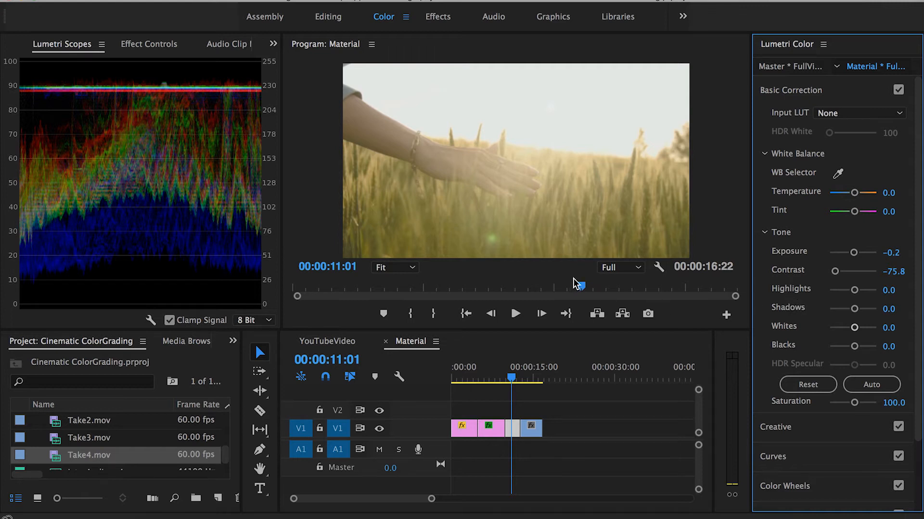
drag(849, 274, 870, 272)
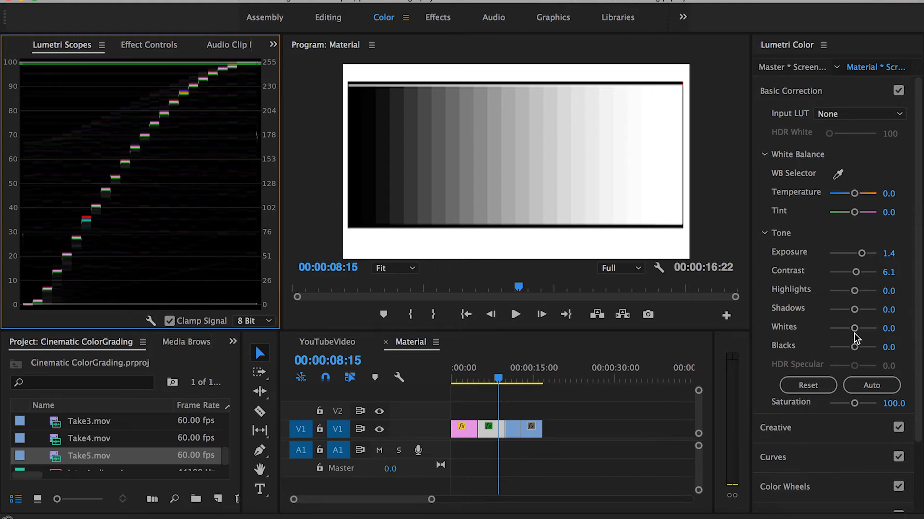
- Raise the grayscale clip's whites to 100.0 and lower its blacks
drag(853, 328, 877, 329)
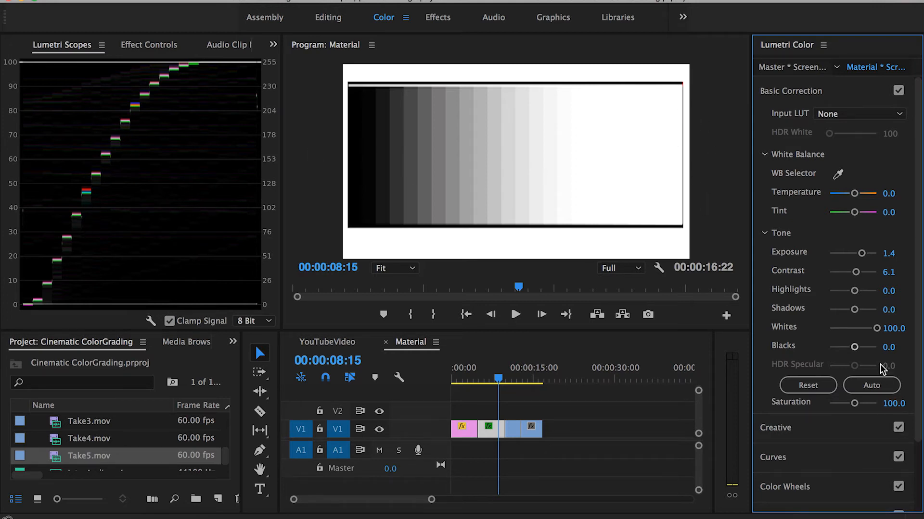
drag(856, 352, 810, 351)
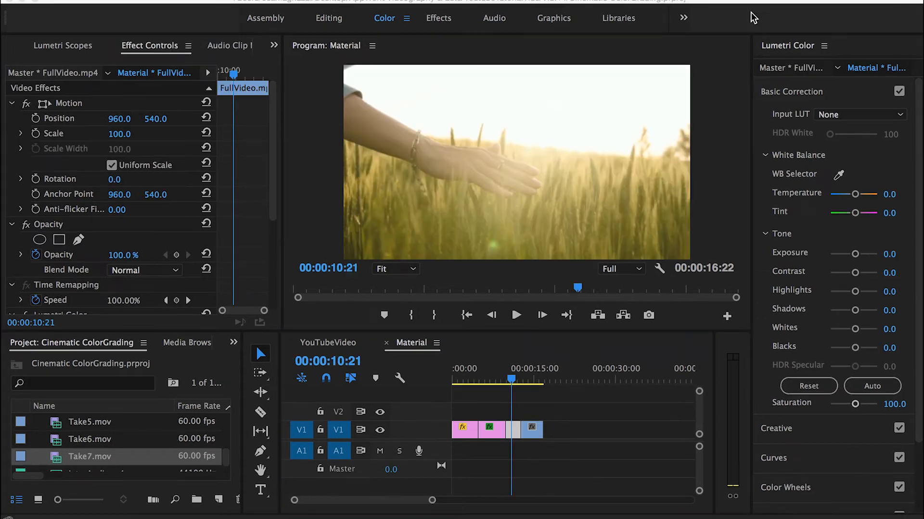
- Set the wheat-field clip's highlights to 21.2, shadows to -54.5, whites to -6.1, blacks to -33.3 and contrast to 42.4
click(756, 2)
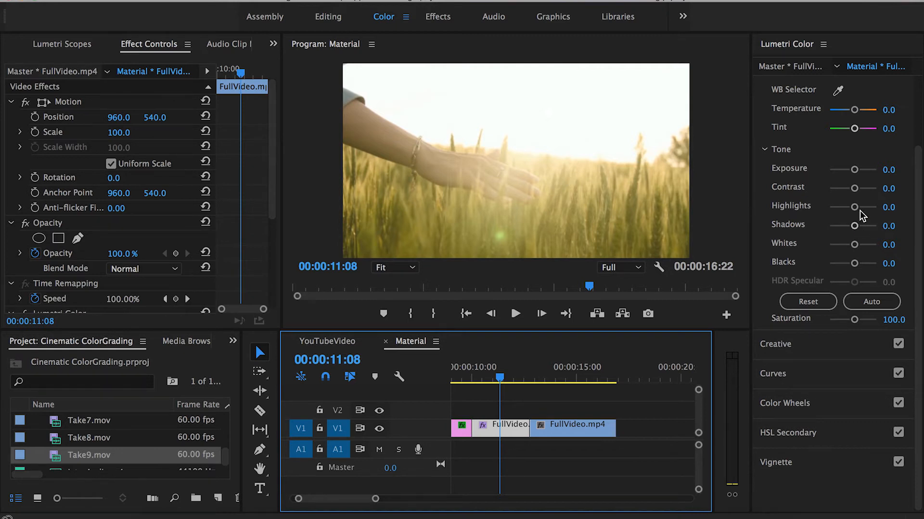
drag(856, 214, 840, 226)
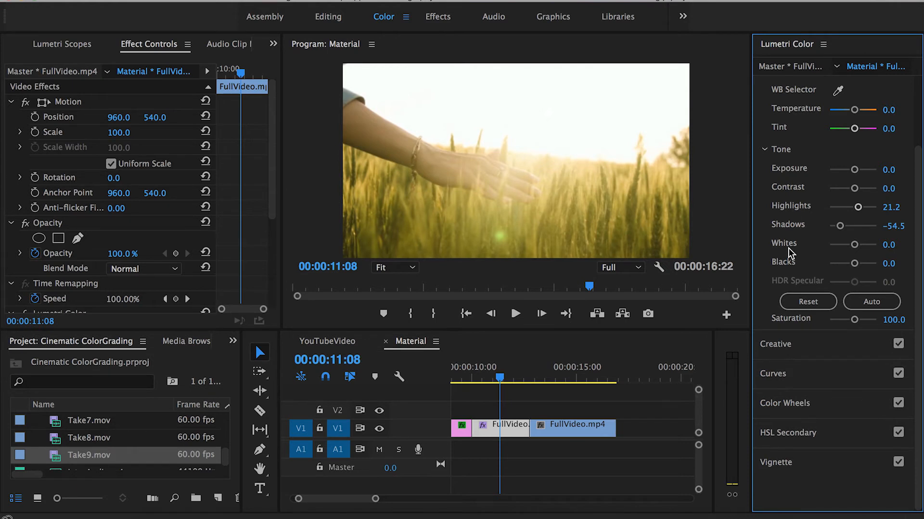
drag(855, 264, 851, 245)
drag(855, 192, 862, 191)
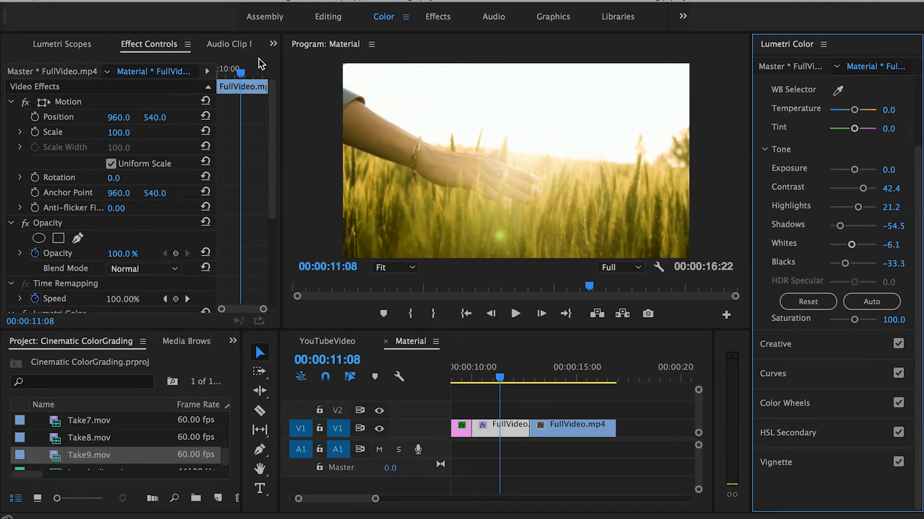
- Compare the wheat-field clip with and without the Lumetri Color effect by disabling and re-enabling it
scroll(156, 236, down, 5)
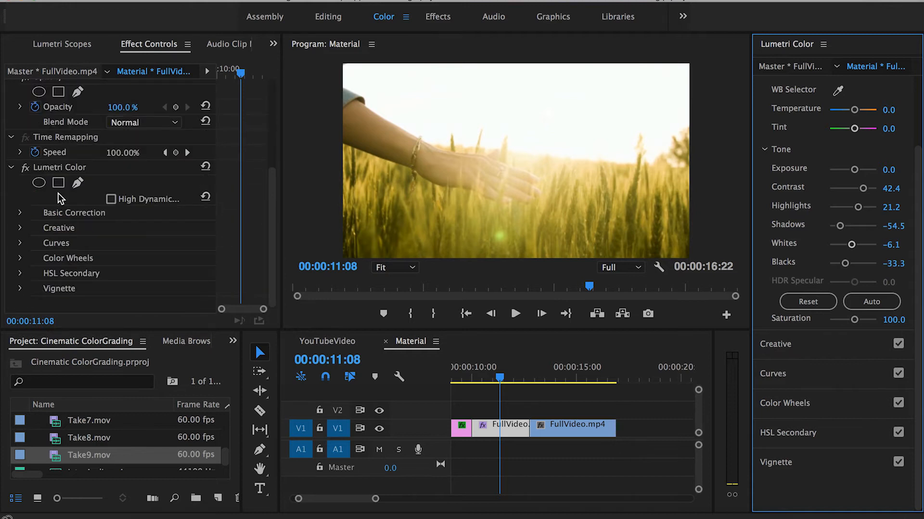
click(25, 169)
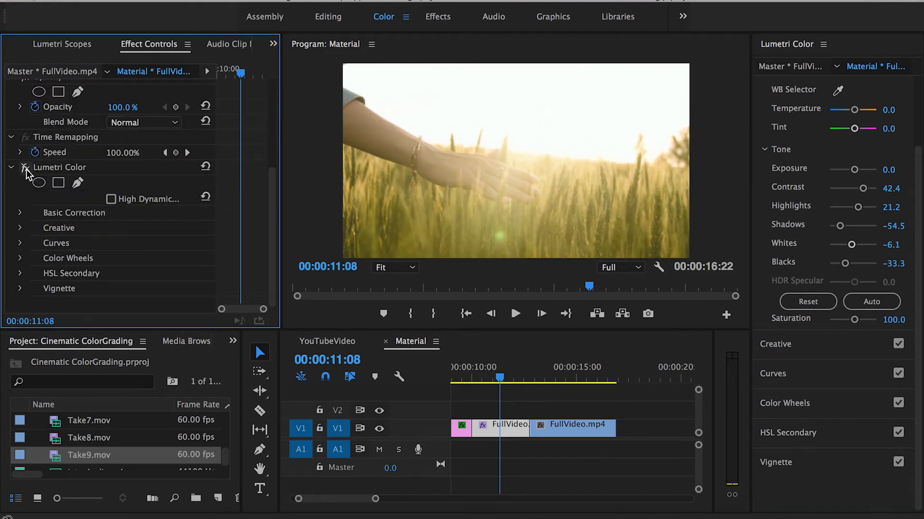
click(25, 168)
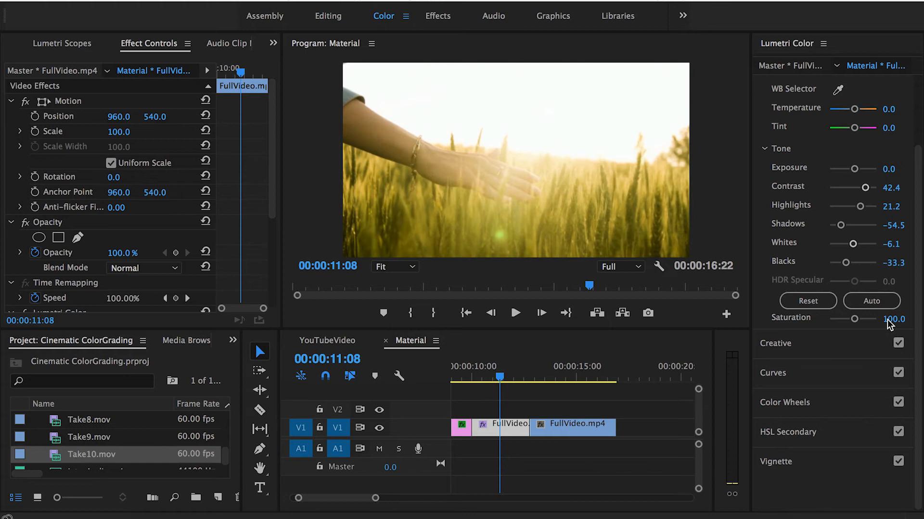
- Set the wheat-field clip's basic-correction saturation to 102
drag(854, 319, 854, 324)
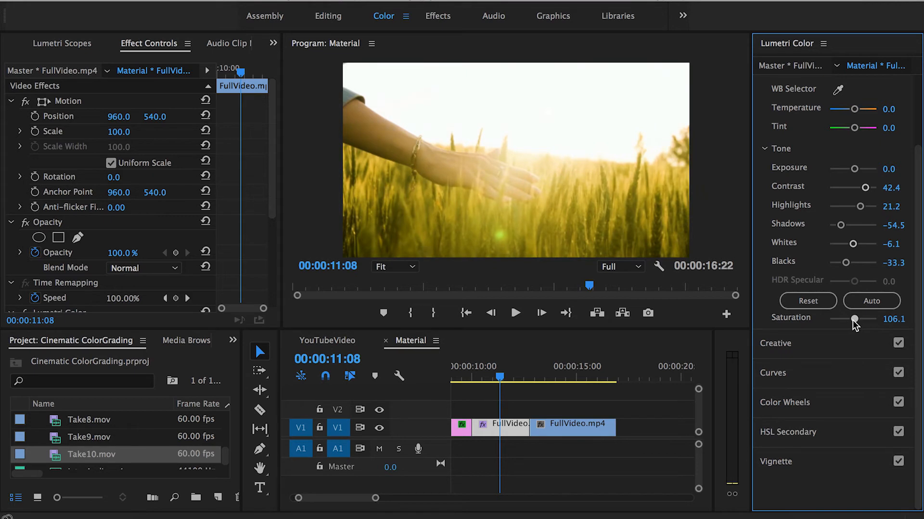
click(895, 318)
text(102)
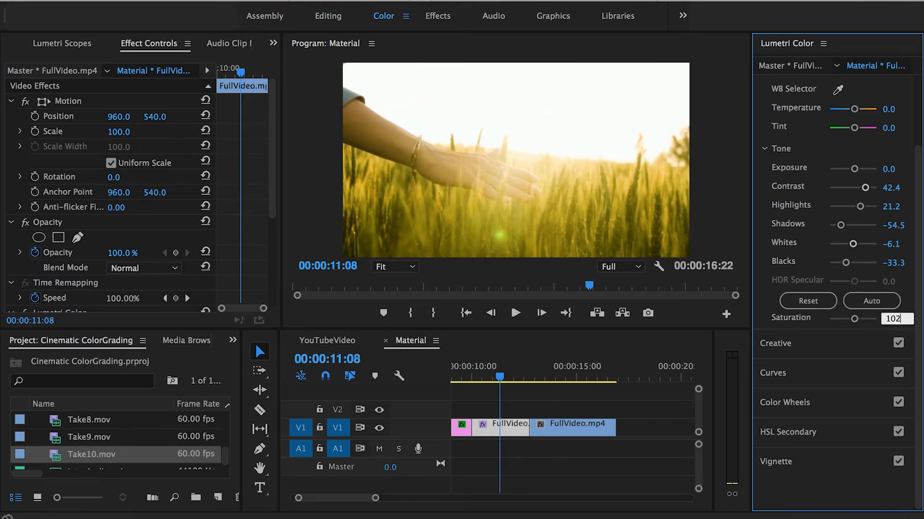
key(Return)
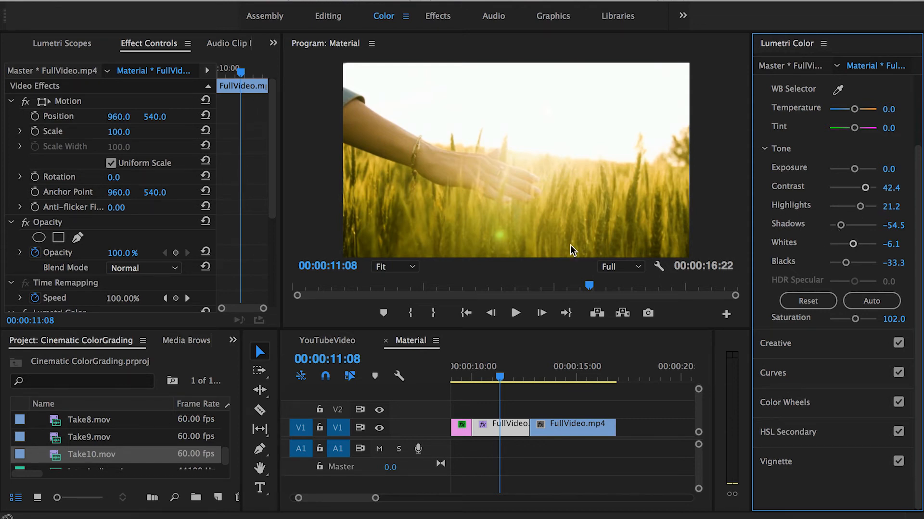
click(806, 354)
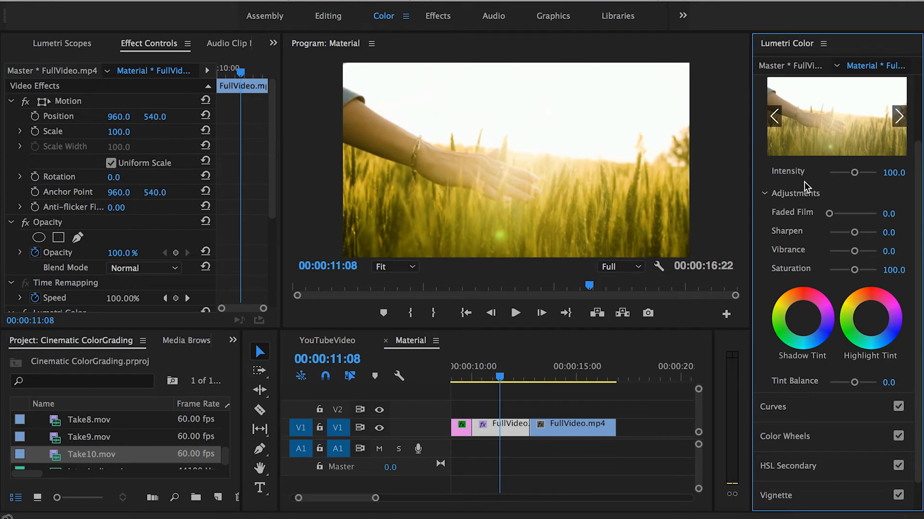
drag(917, 184, 916, 142)
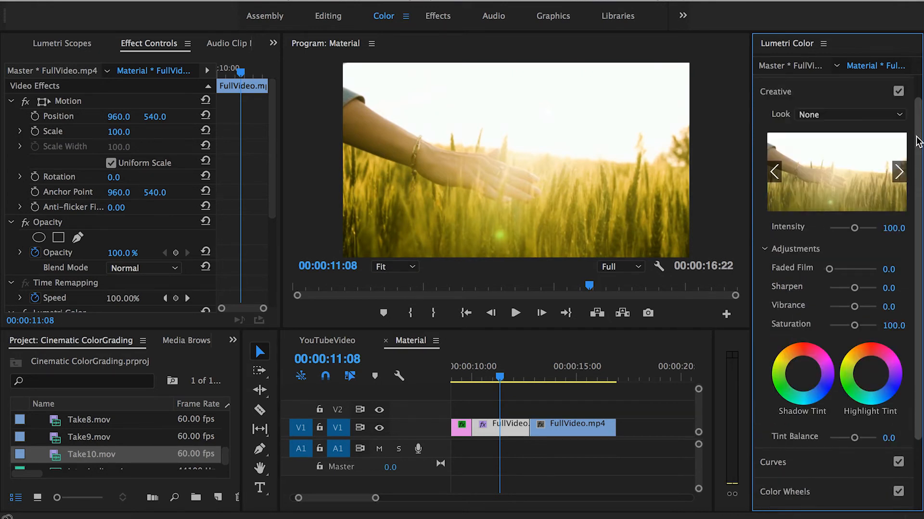
click(810, 91)
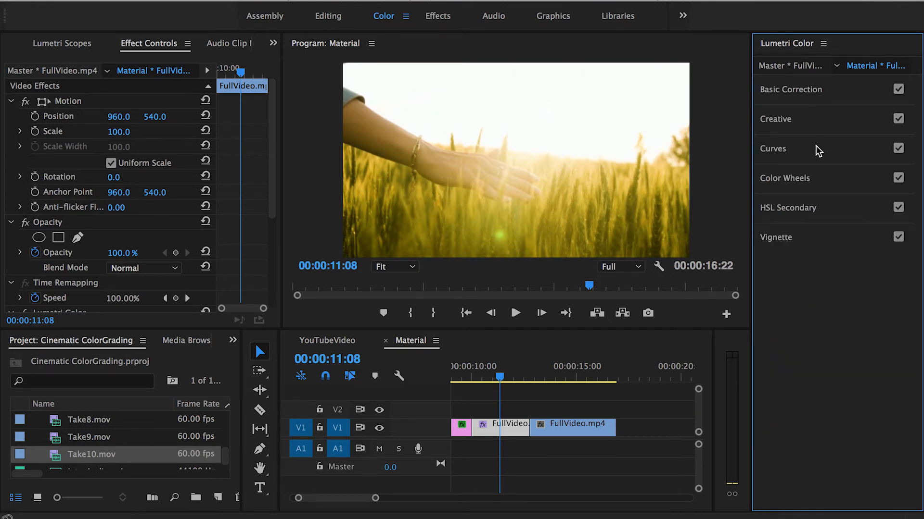
- Use the color wheels to tint the shadows and highlights toward blue and the midtones slightly toward orange-yellow
click(798, 178)
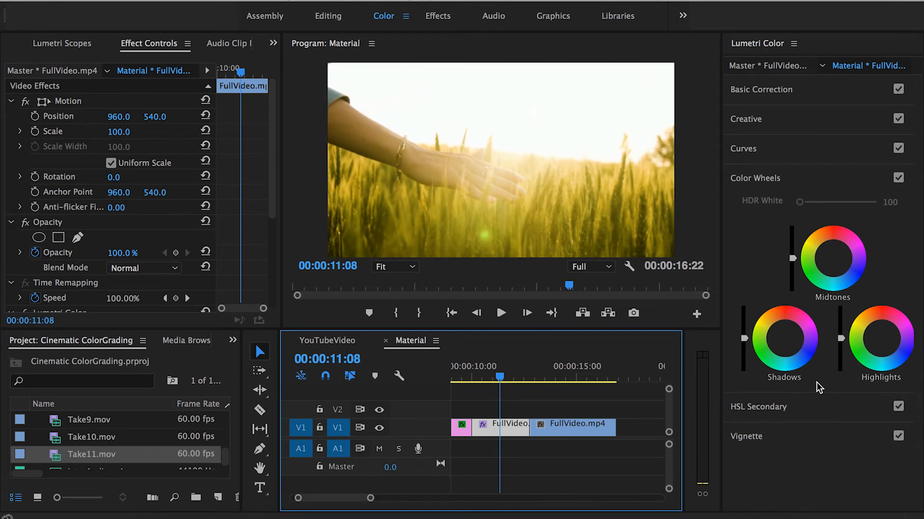
click(791, 344)
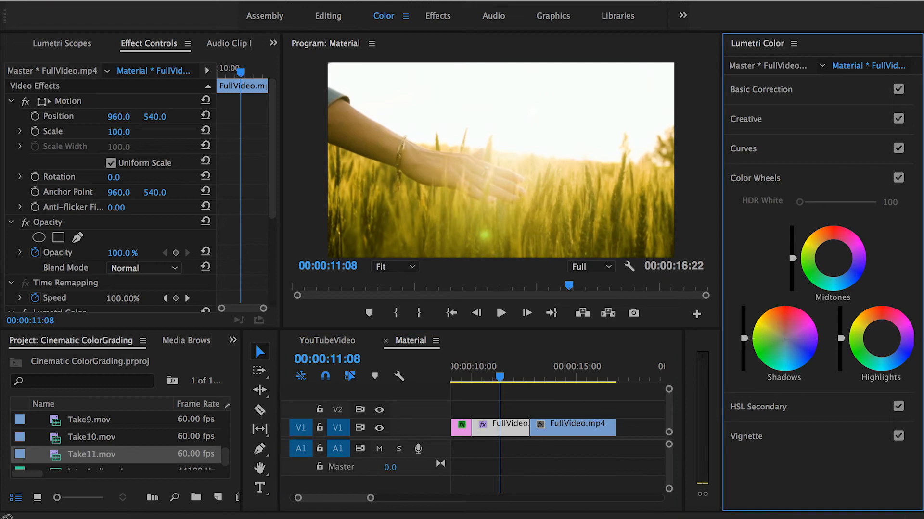
drag(784, 339, 789, 344)
click(794, 348)
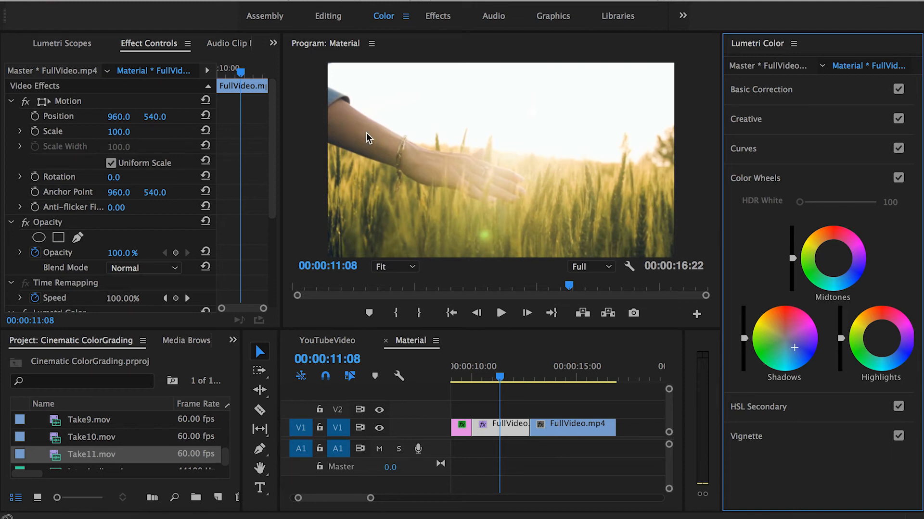
click(828, 254)
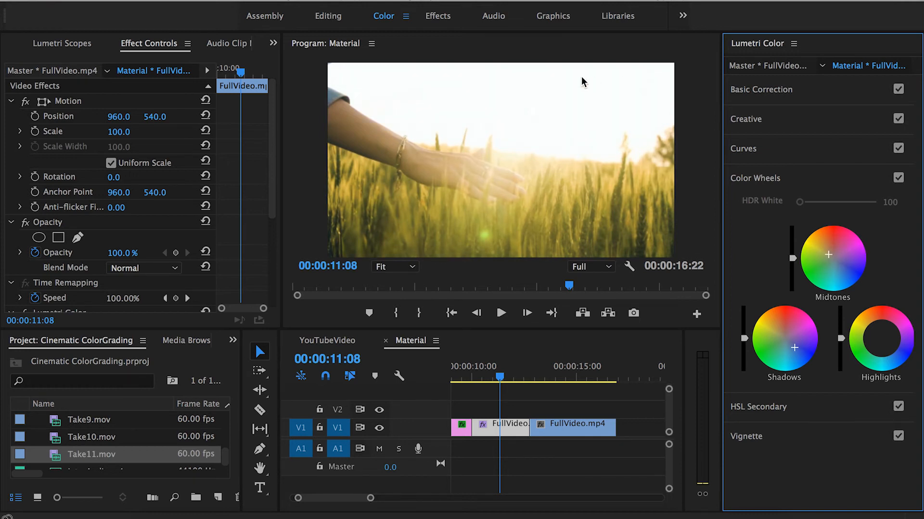
click(885, 342)
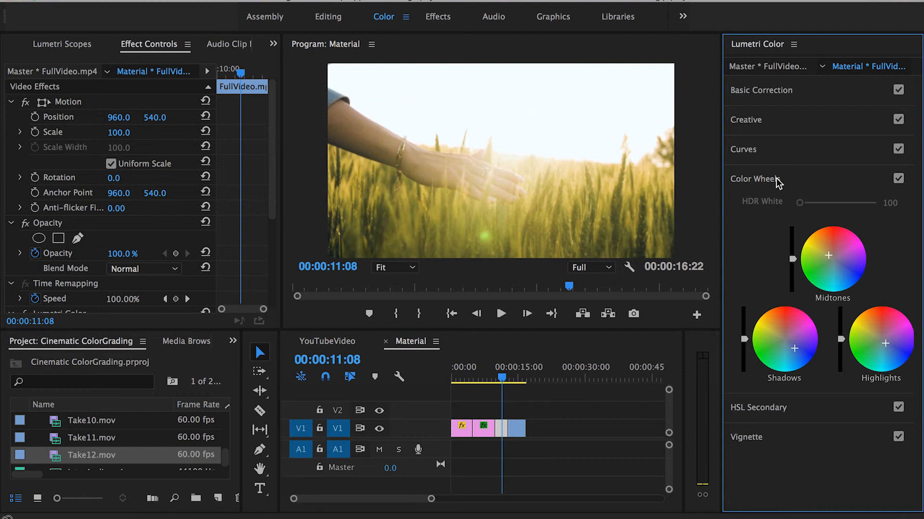
- Try the upper end points of the white and red RGB curves and view the green and blue channel curves
click(772, 153)
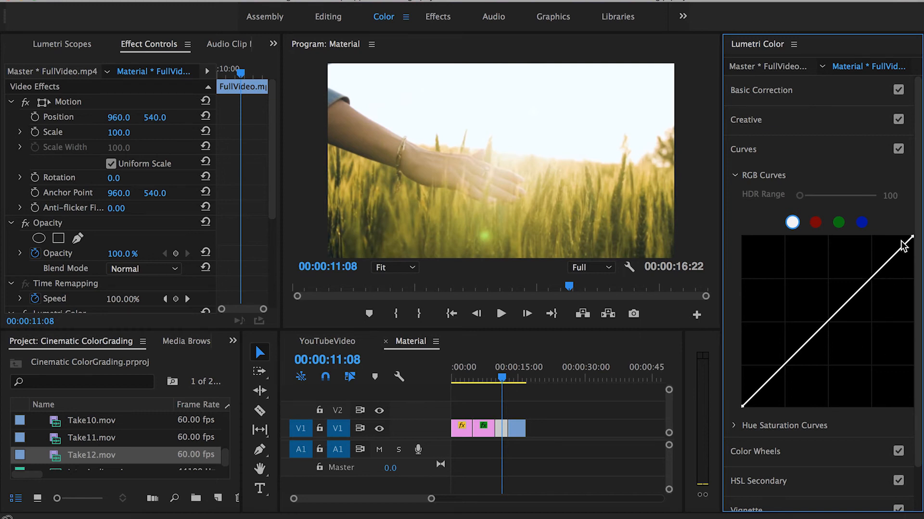
mouse_move(913, 239)
mouse_down()
mouse_move(864, 243)
mouse_move(919, 238)
mouse_move(919, 272)
mouse_move(914, 237)
mouse_up()
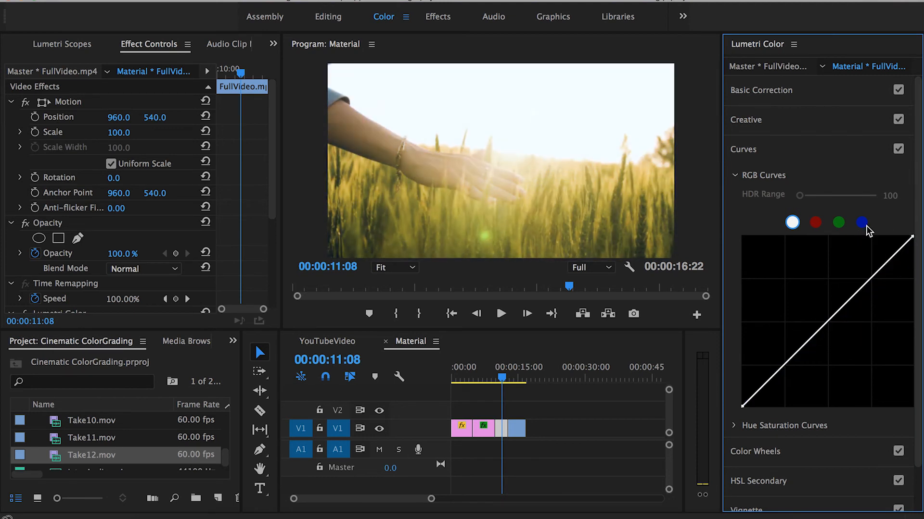
click(815, 222)
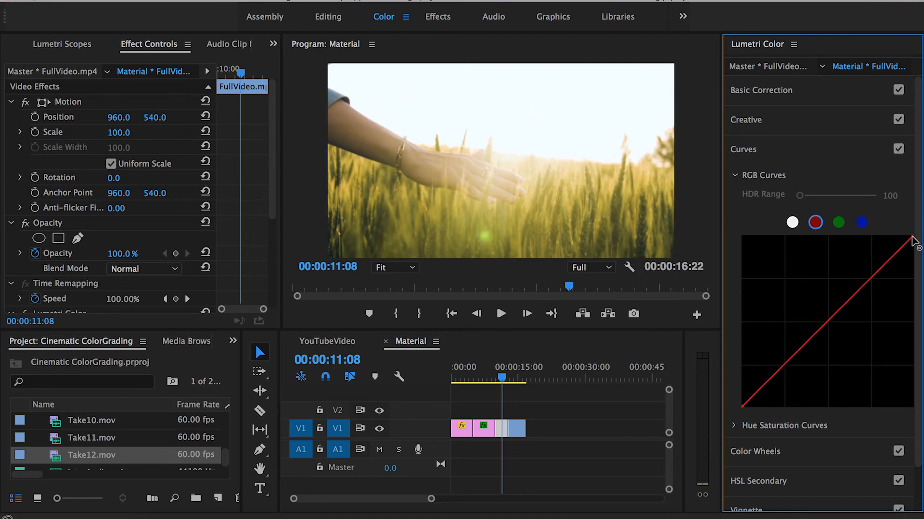
mouse_move(910, 241)
mouse_down()
mouse_move(897, 237)
mouse_move(920, 253)
mouse_move(920, 281)
mouse_move(913, 236)
mouse_up()
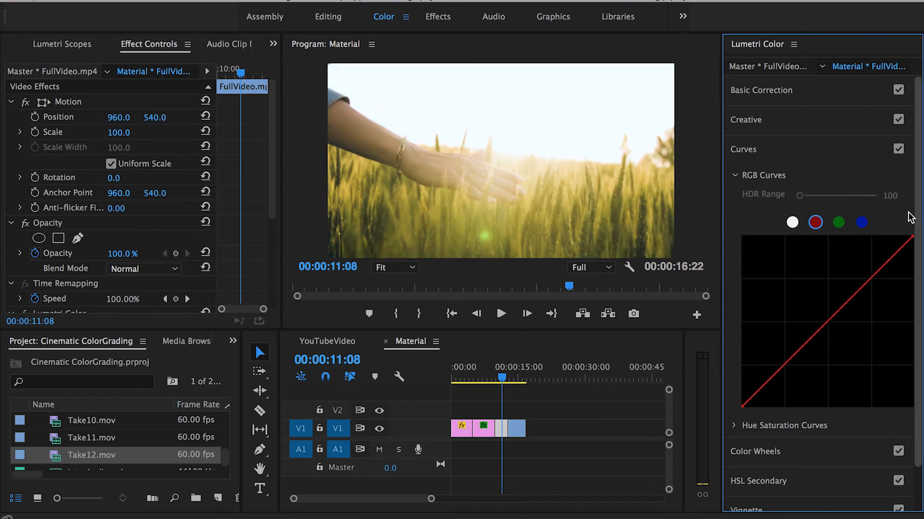
click(838, 223)
click(857, 224)
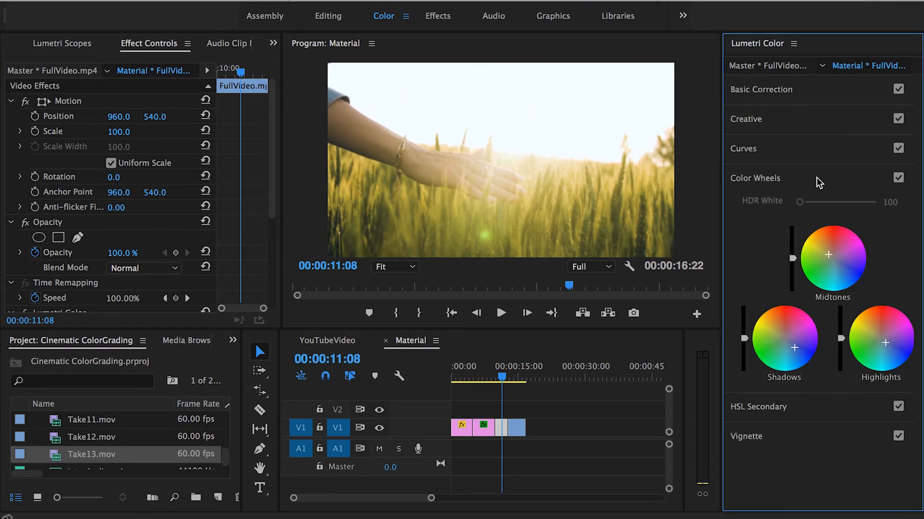
- Set the wheat-field clip's creative Faded Film to 43.9, and try a vibrance change before resetting it
click(775, 127)
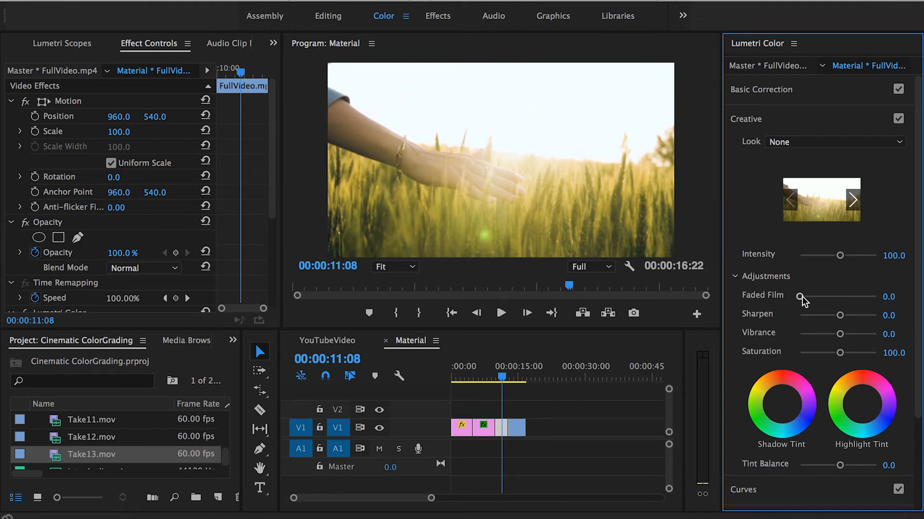
drag(801, 296, 831, 297)
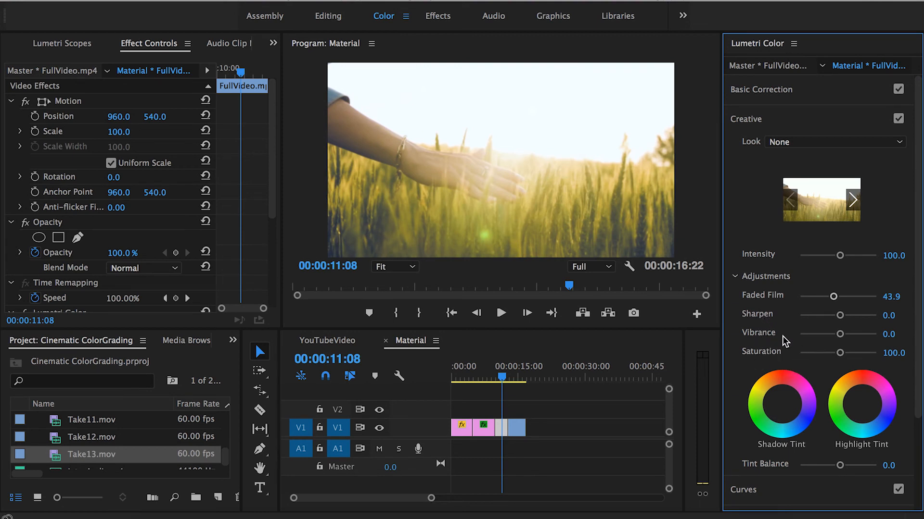
mouse_move(839, 334)
mouse_down()
mouse_move(861, 332)
mouse_move(824, 333)
mouse_move(845, 334)
mouse_up()
double_click(848, 332)
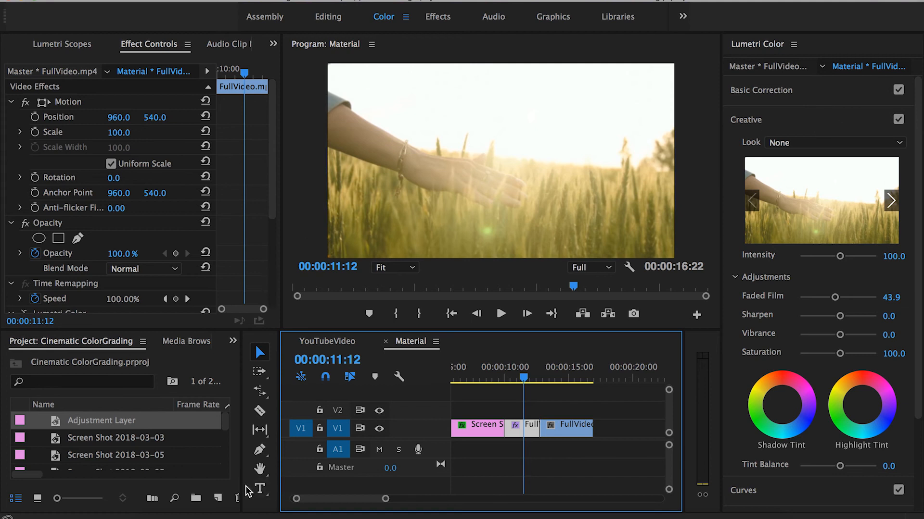
- Create a new adjustment layer and place it on track V2 above the wheat-field clip
click(218, 498)
click(255, 418)
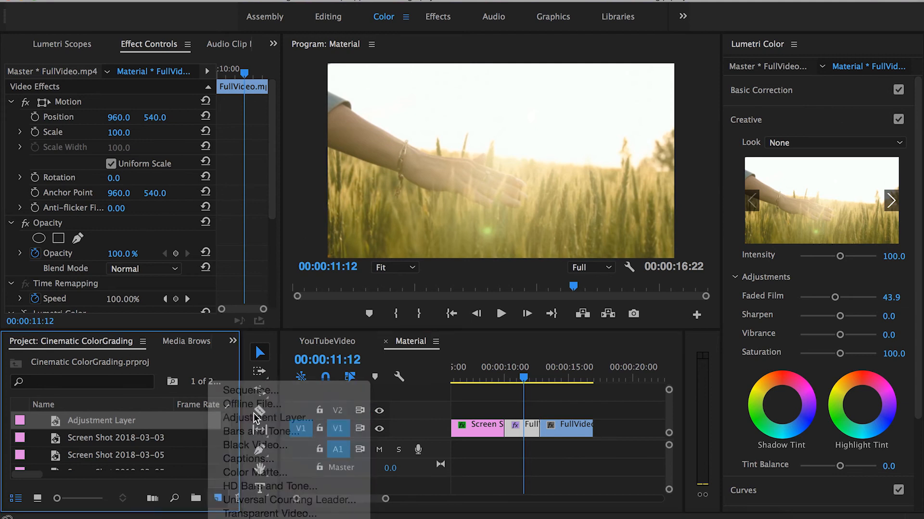
click(560, 318)
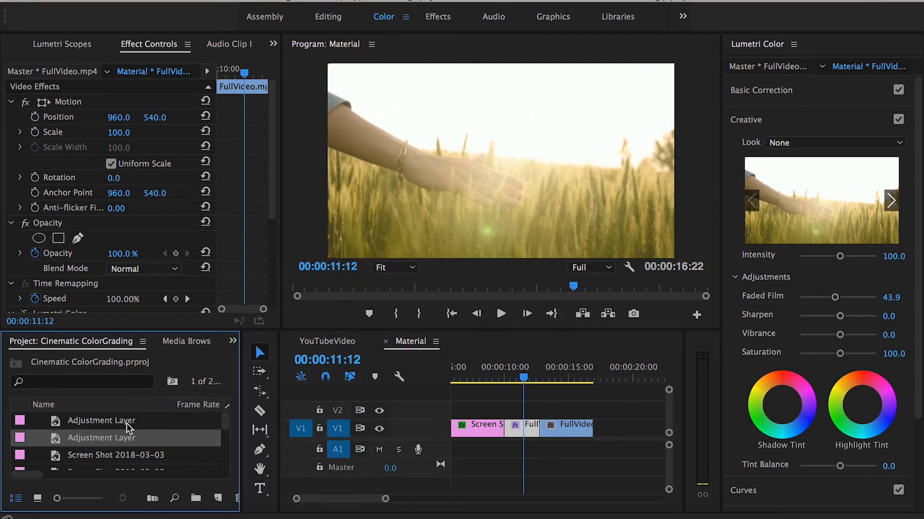
drag(101, 441, 539, 410)
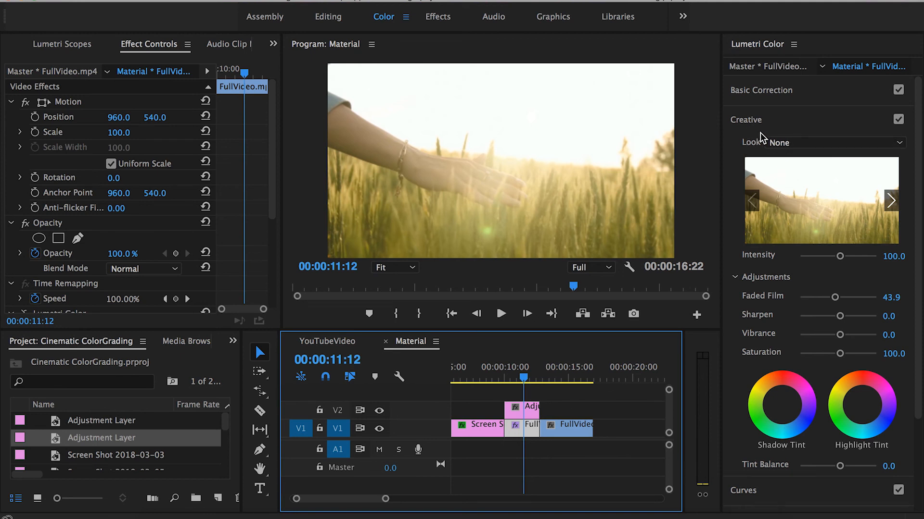
- Browse the creative Look presets available for the wheat-field clip without choosing one
click(787, 143)
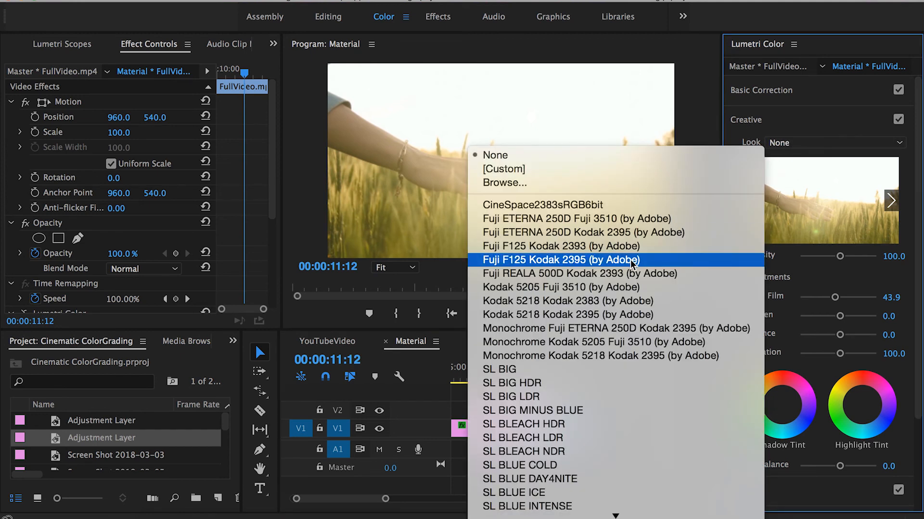
scroll(630, 260, down, 10)
scroll(630, 260, up, 10)
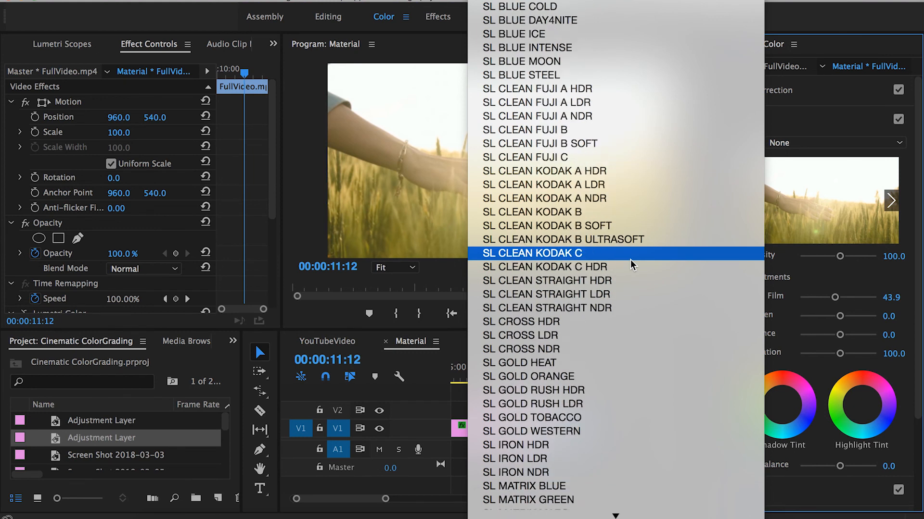
click(906, 12)
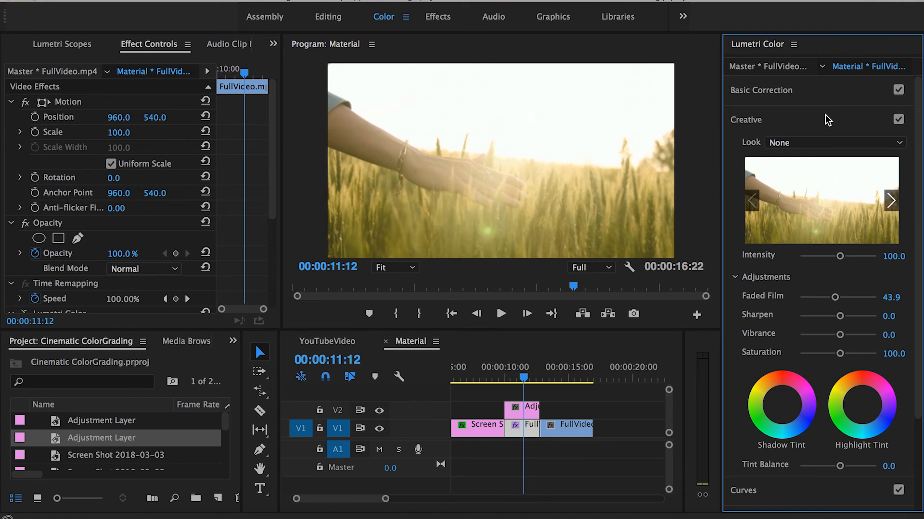
click(809, 140)
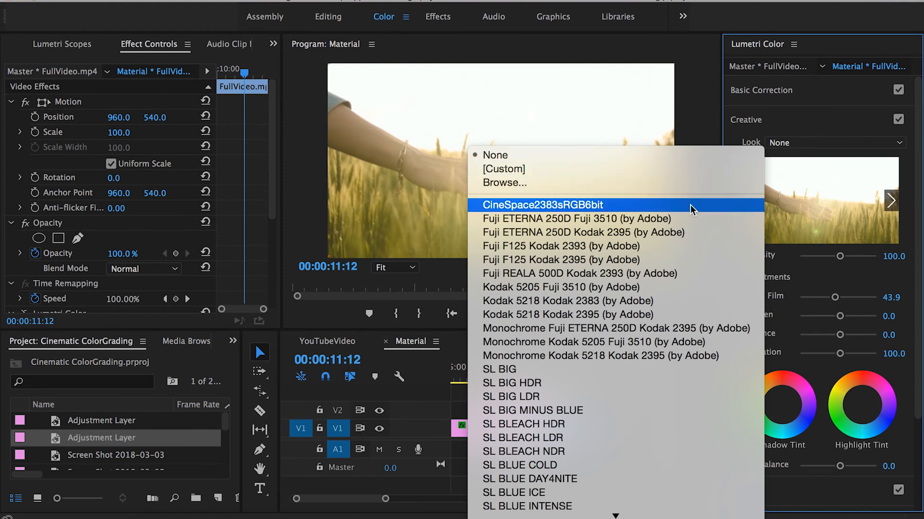
click(682, 218)
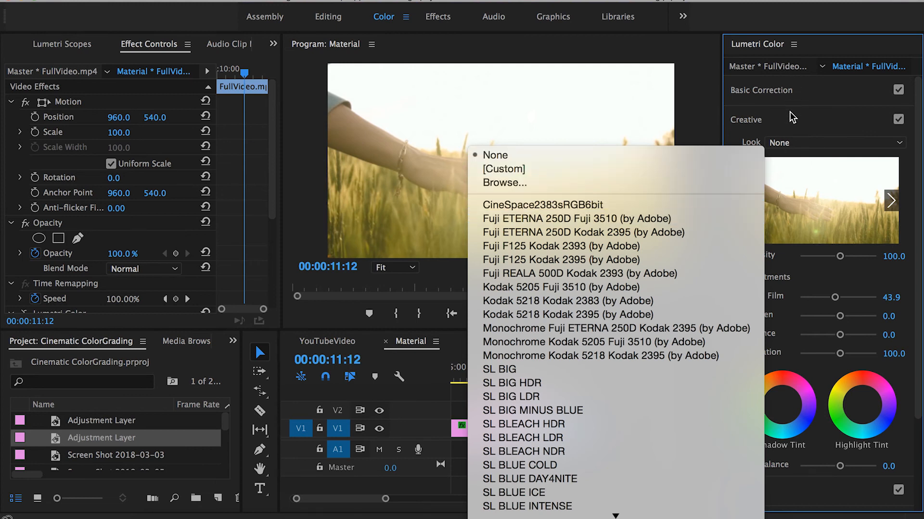
click(790, 113)
- Apply the creative Look Fuji ETERNA 250D Fuji 3510 to the adjustment layer on V2
click(515, 410)
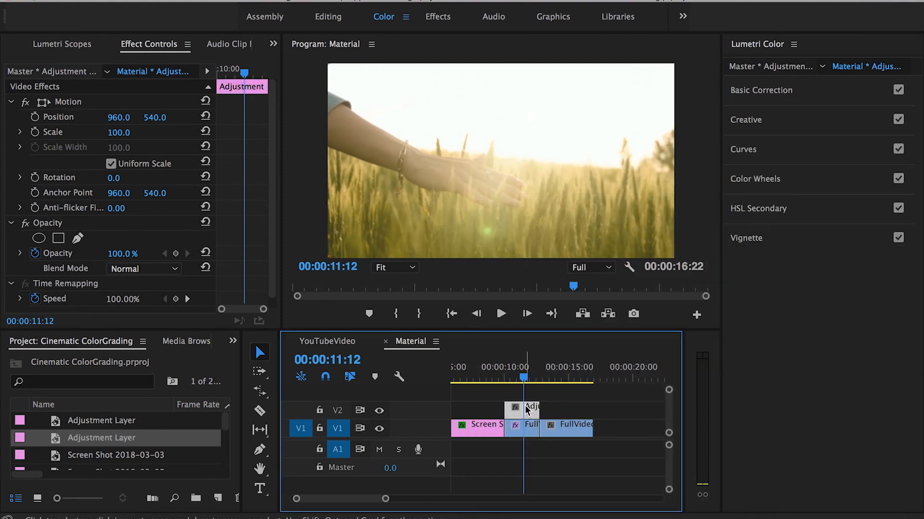
click(820, 120)
click(868, 141)
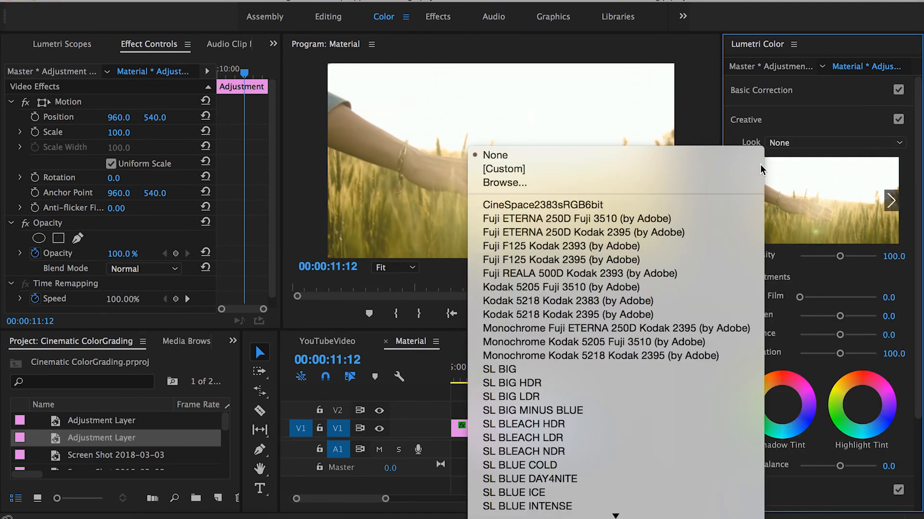
click(671, 216)
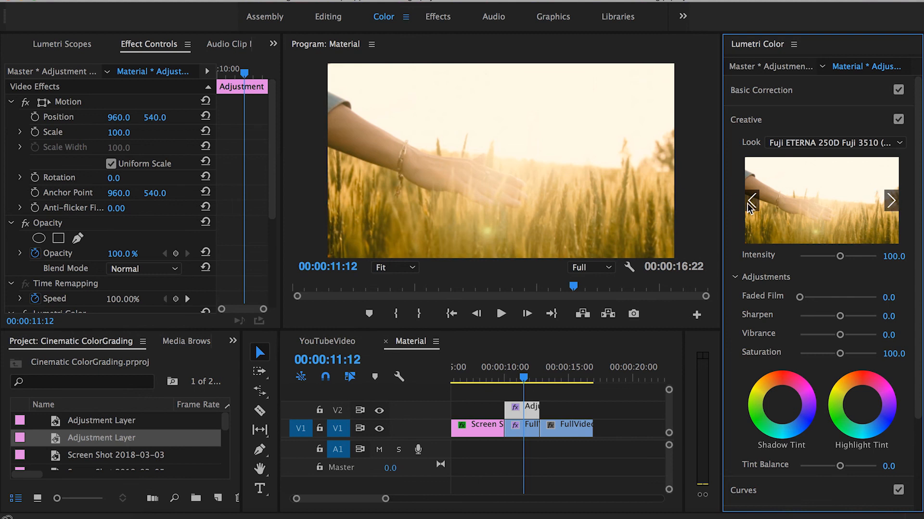
- Preview the neighbouring Looks Fuji ETERNA 250D Kodak 2395 and Fuji F125 Kodak 2393 in the Look thumbnail
click(891, 200)
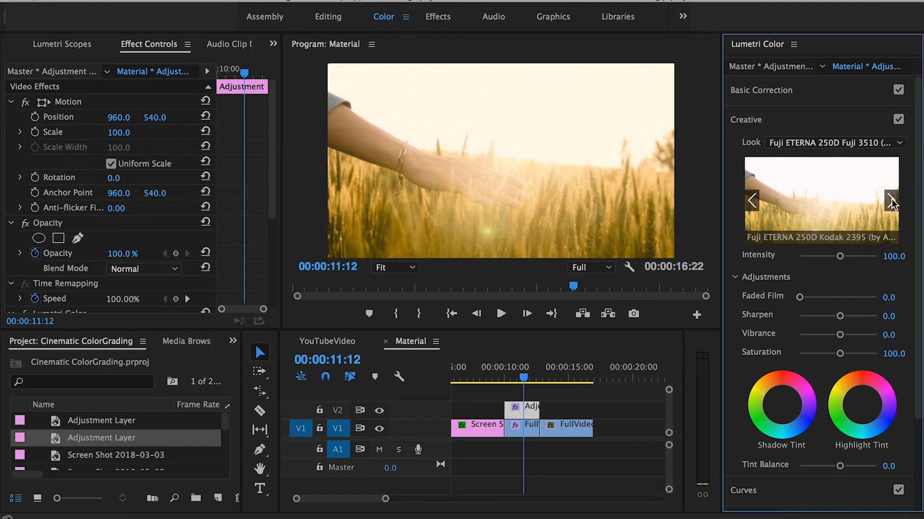
click(891, 199)
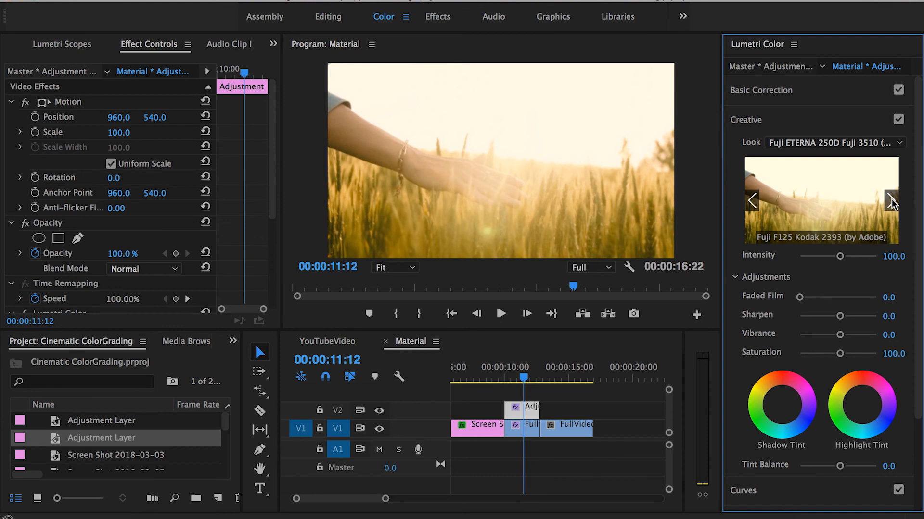
click(858, 145)
click(857, 146)
click(752, 201)
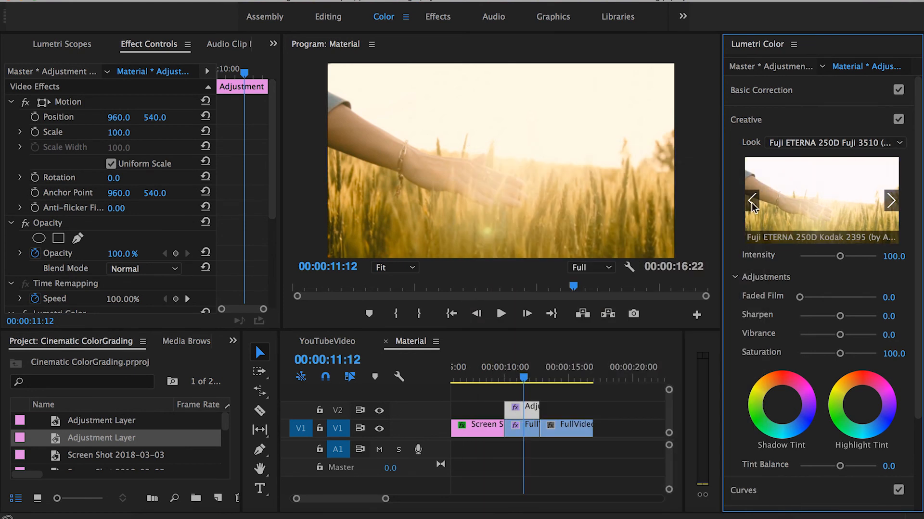
click(751, 201)
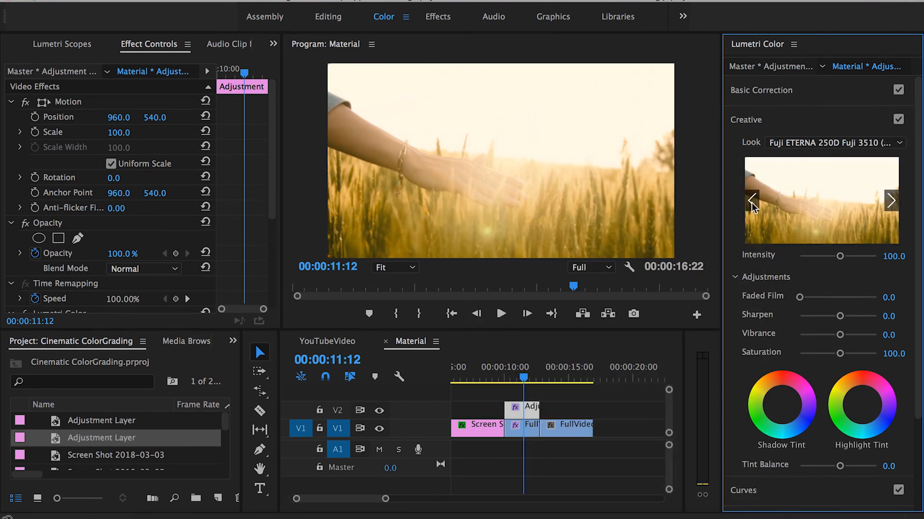
click(891, 201)
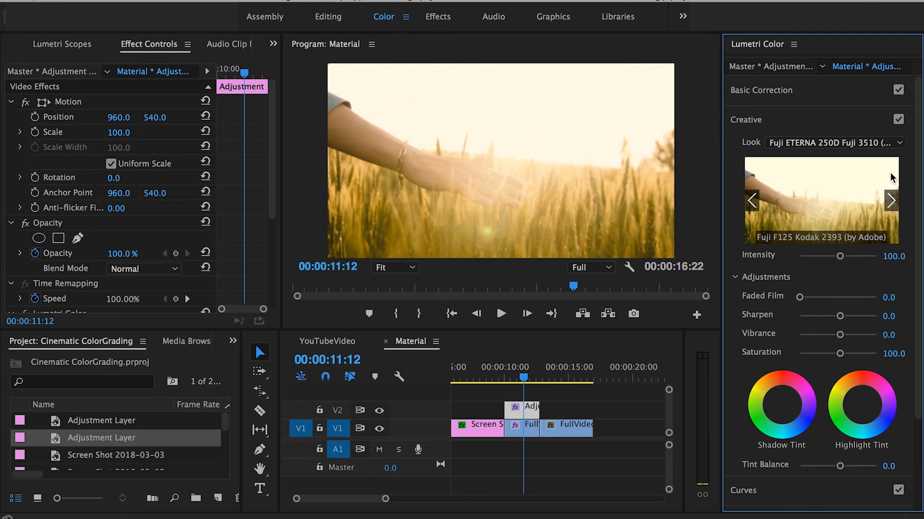
- Try the Looks Fuji F125 Kodak 2393, Kodak 5205 Fuji 3510 and Kodak 5218 Kodak 2383 on the adjustment layer
click(870, 142)
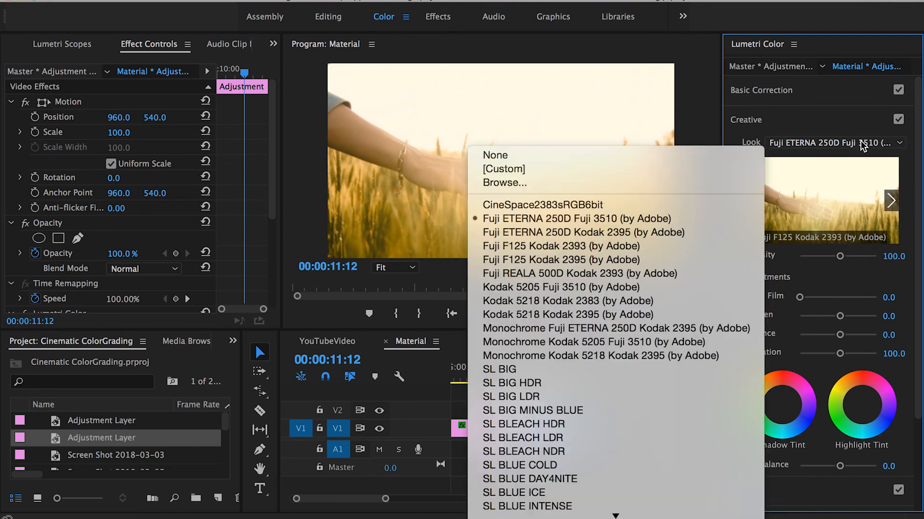
click(619, 247)
click(800, 141)
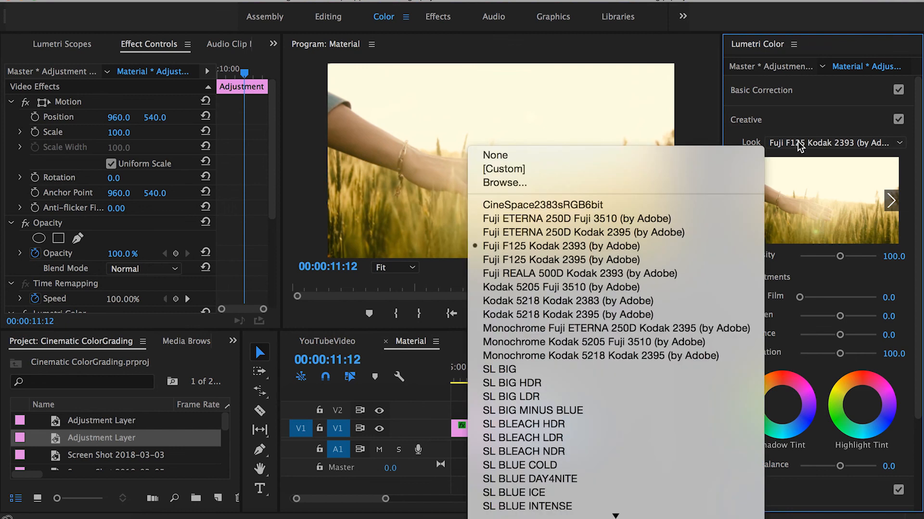
click(604, 292)
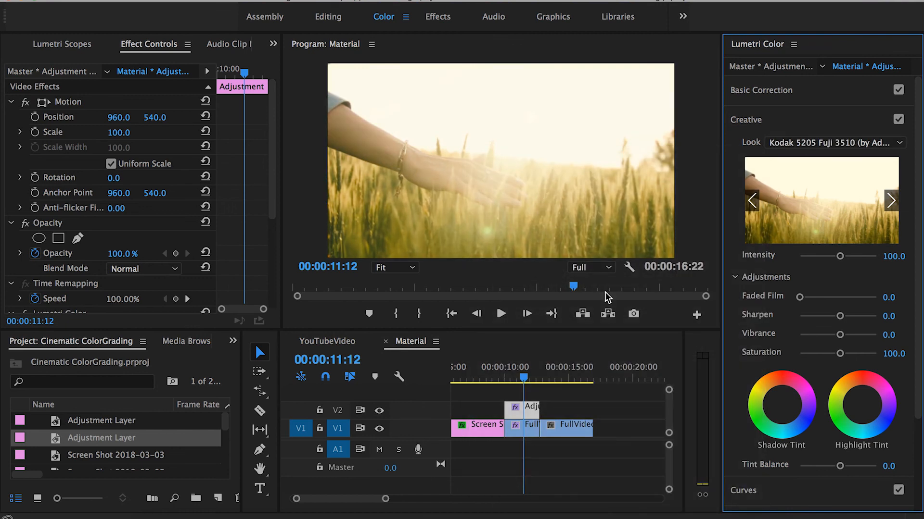
click(787, 143)
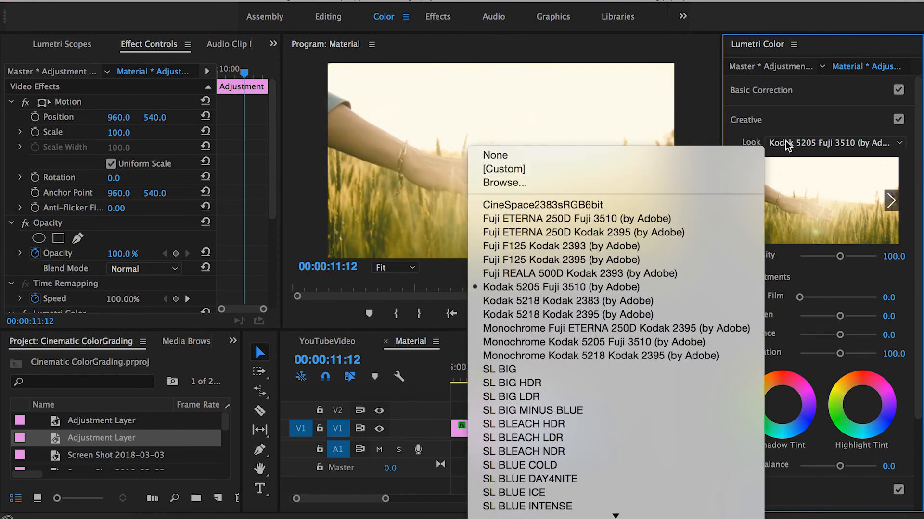
click(656, 301)
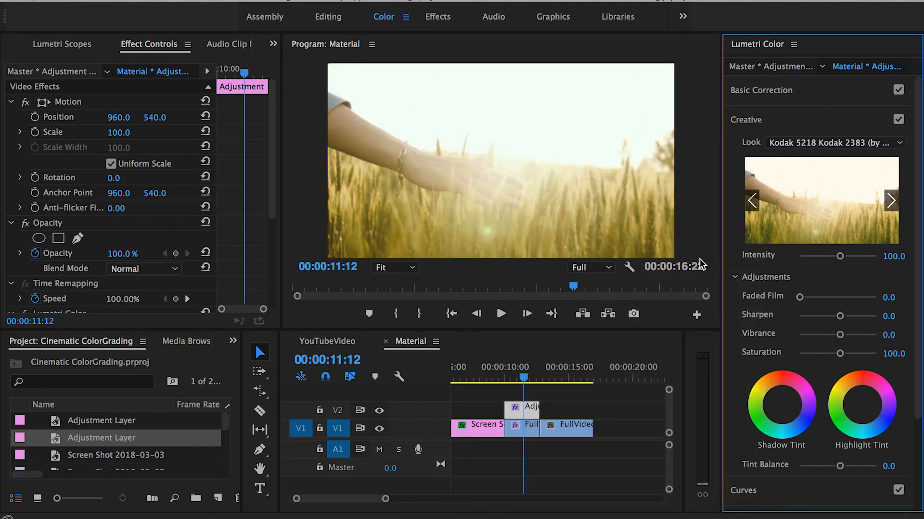
- Apply the creative Look Kodak 5218 Kodak 2395 to the adjustment layer
click(836, 139)
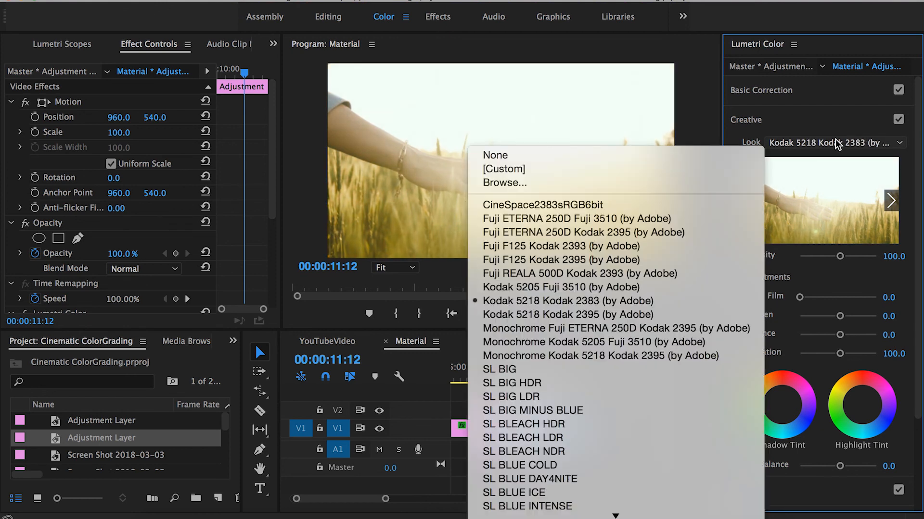
click(651, 316)
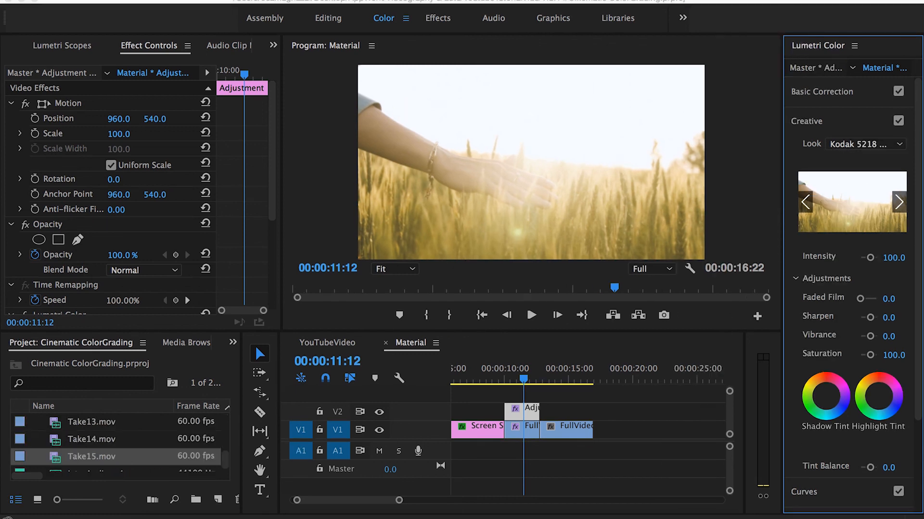
click(781, 2)
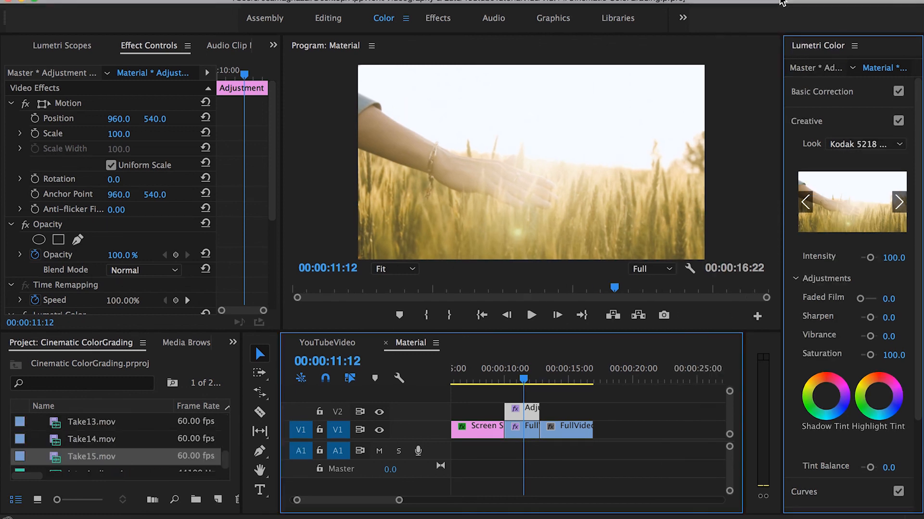